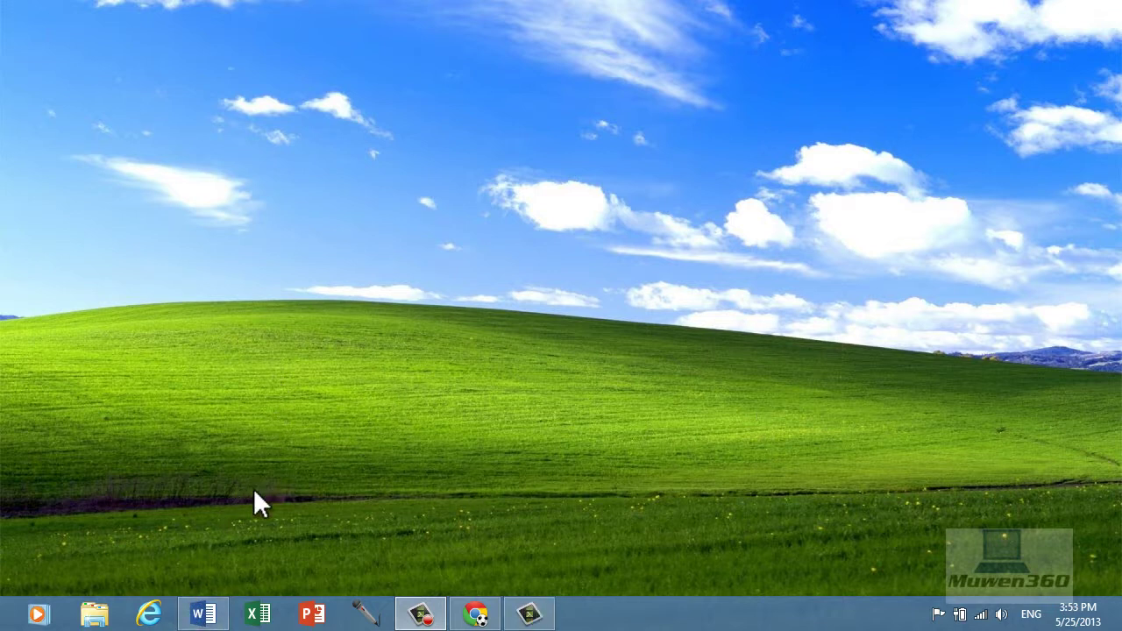
Switch to Word and start saving a copy of the open logo document to the SkyDrive account
left_click(201, 616)
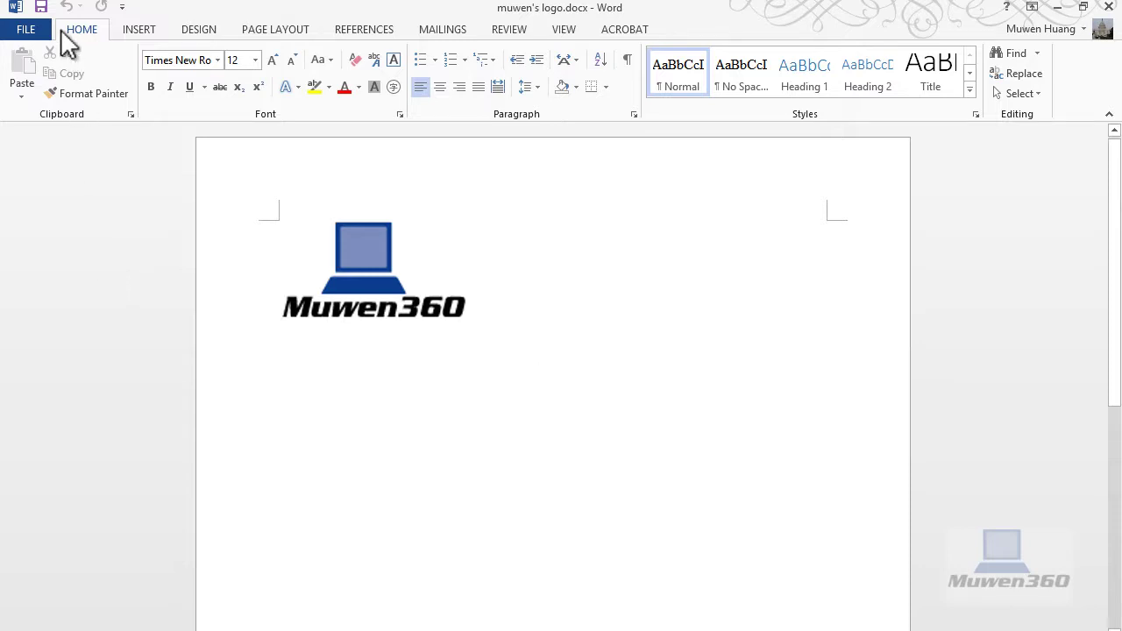
left_click(27, 31)
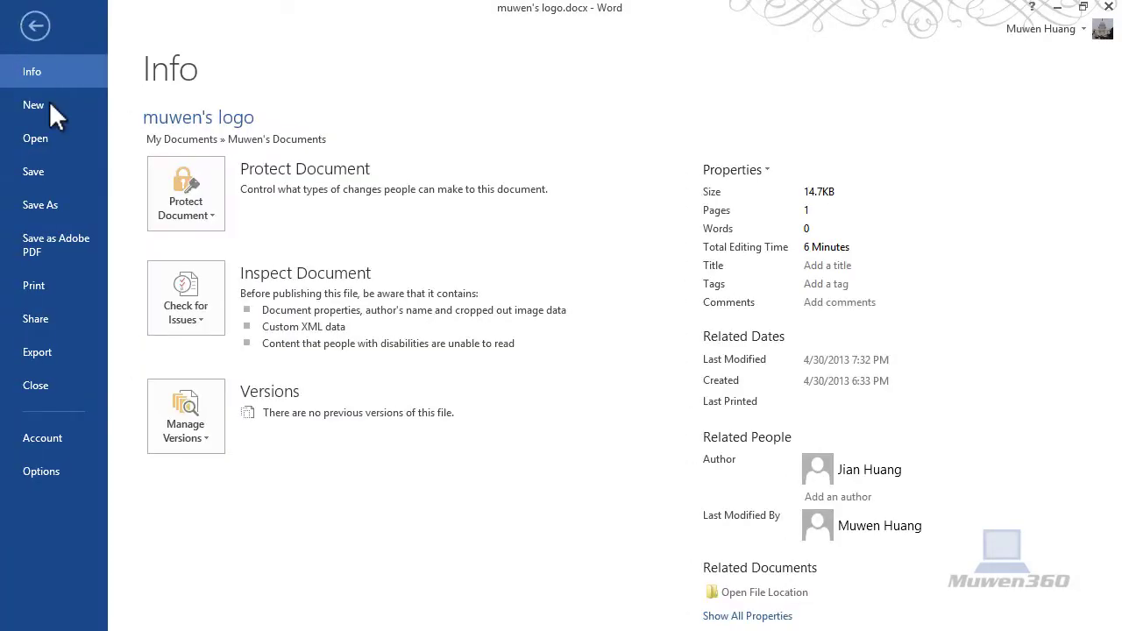
left_click(36, 209)
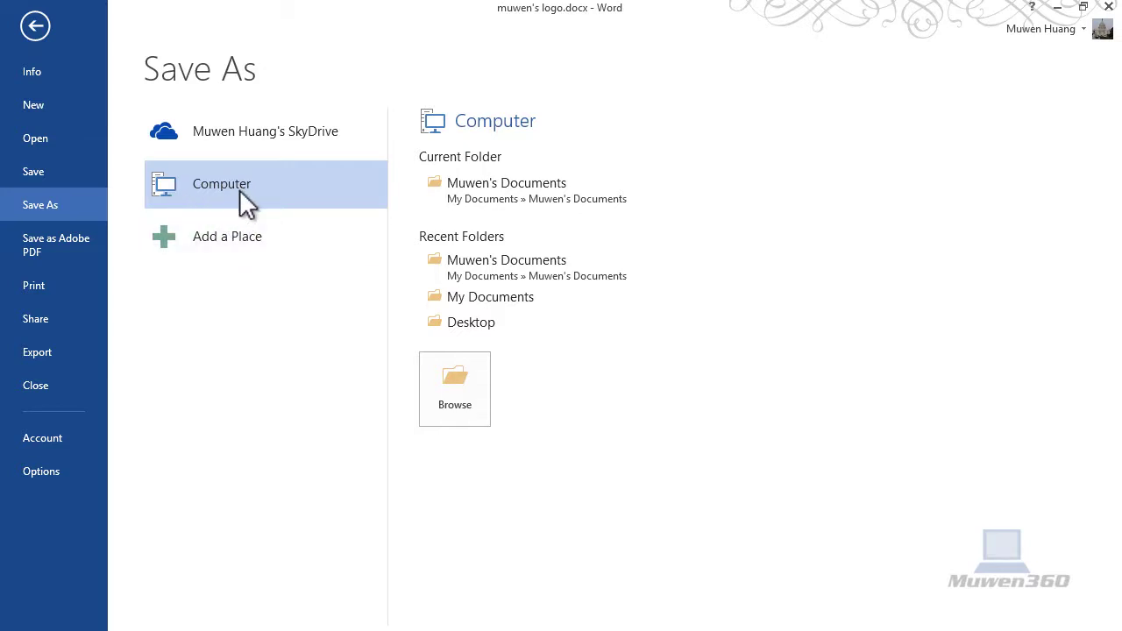
left_click(225, 144)
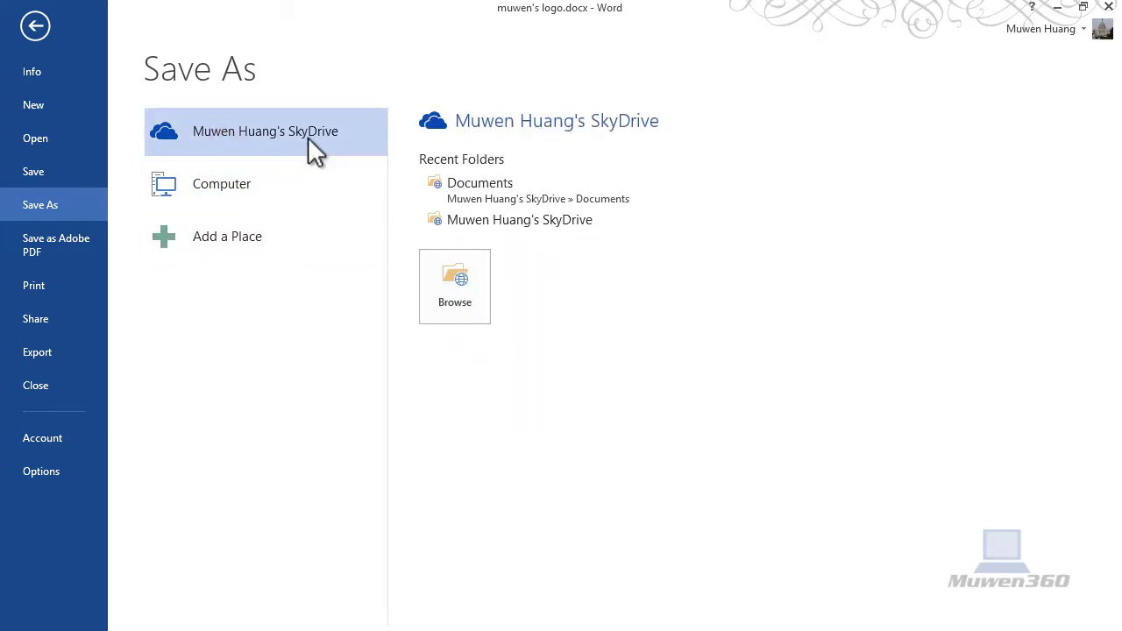
left_click(458, 286)
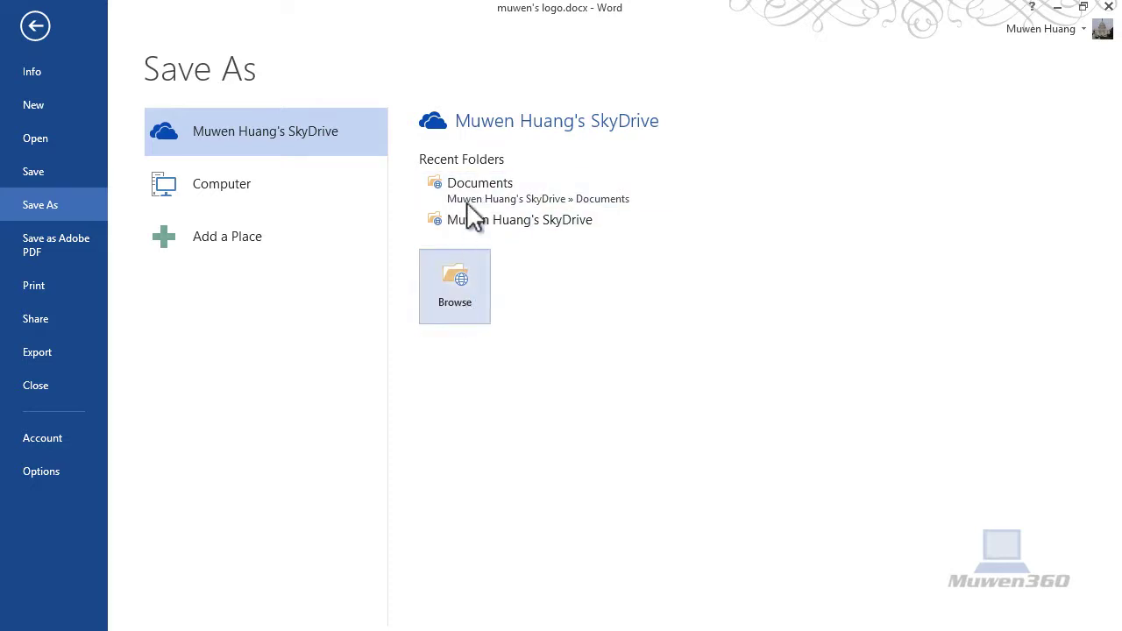
left_click(463, 274)
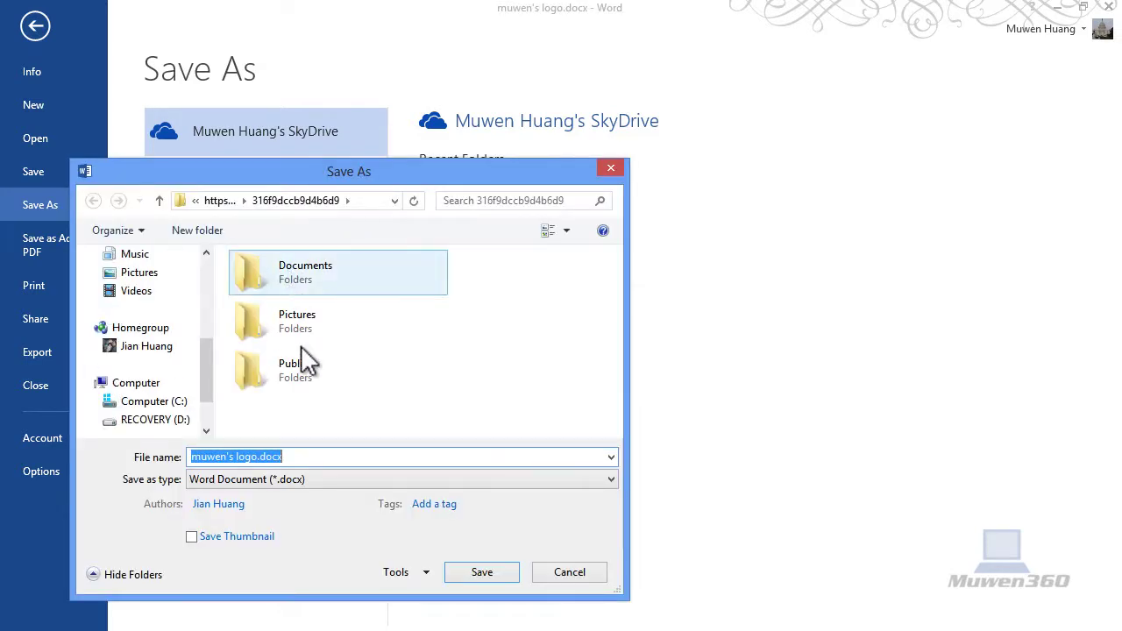
Save the logo document in the SkyDrive Documents folder as a Word Document (*.docx), keeping its file name
left_click(308, 457)
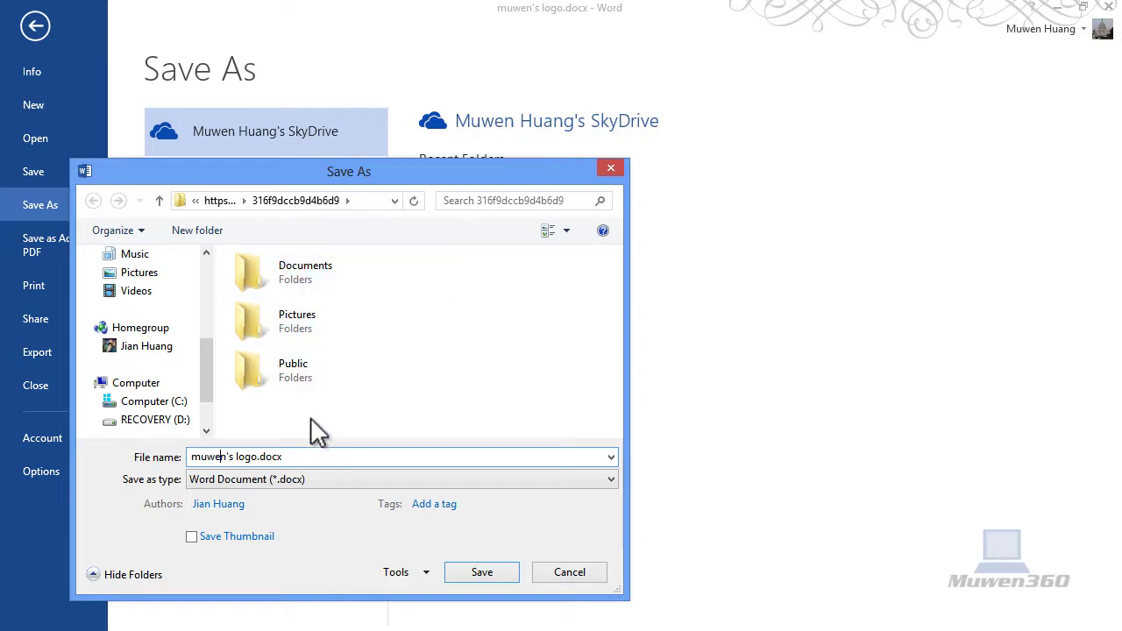
double_click(308, 272)
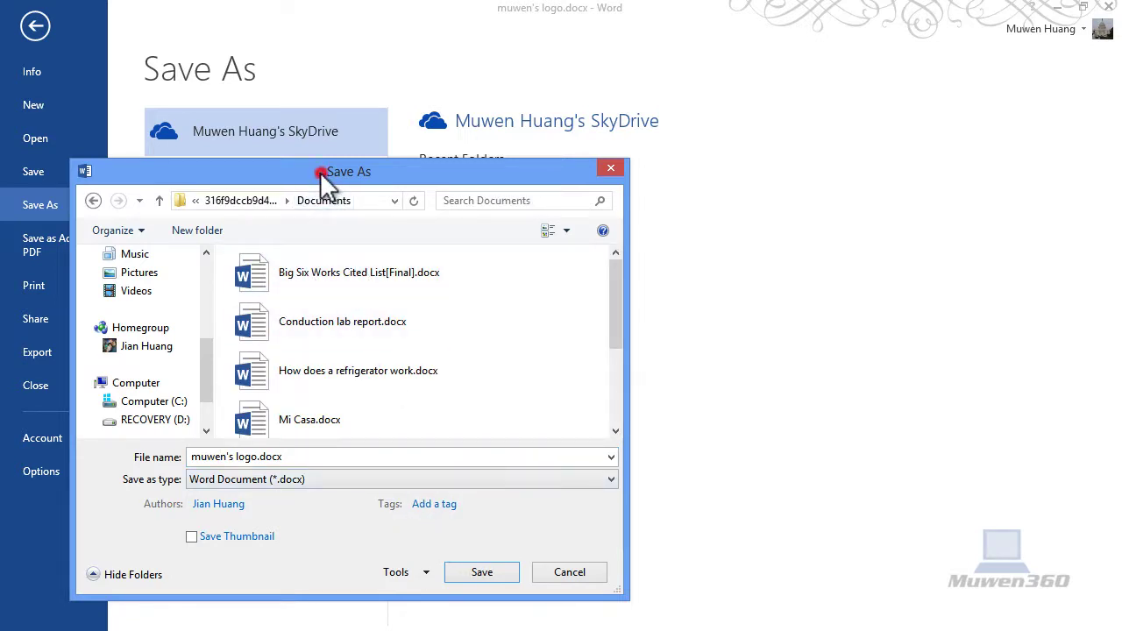
left_click_drag(320, 172, 314, 105)
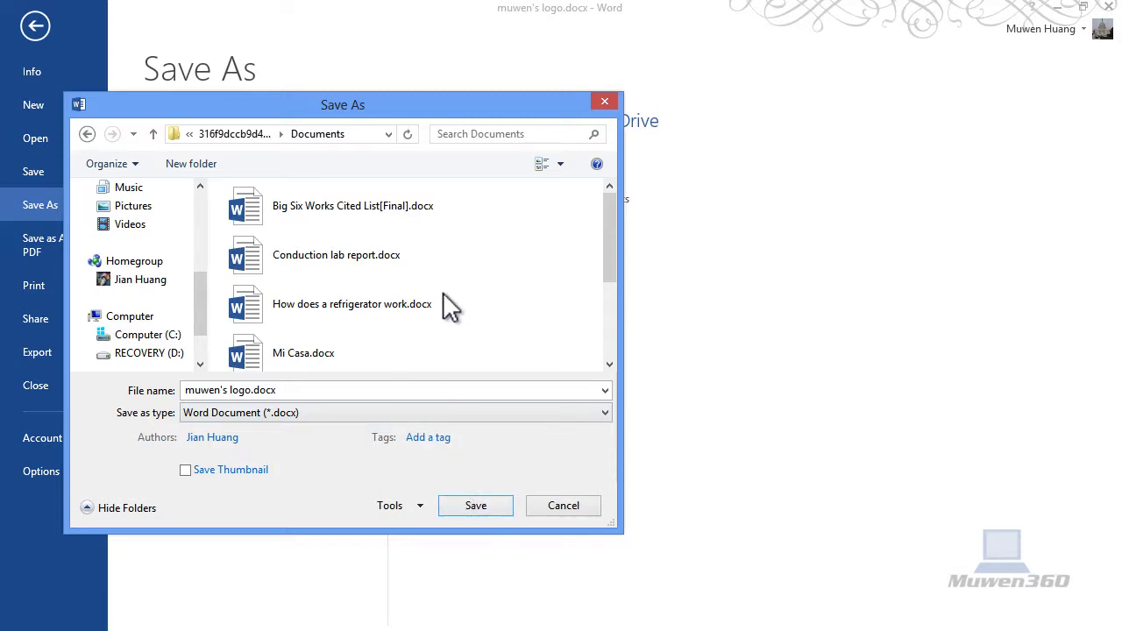
left_click(475, 507)
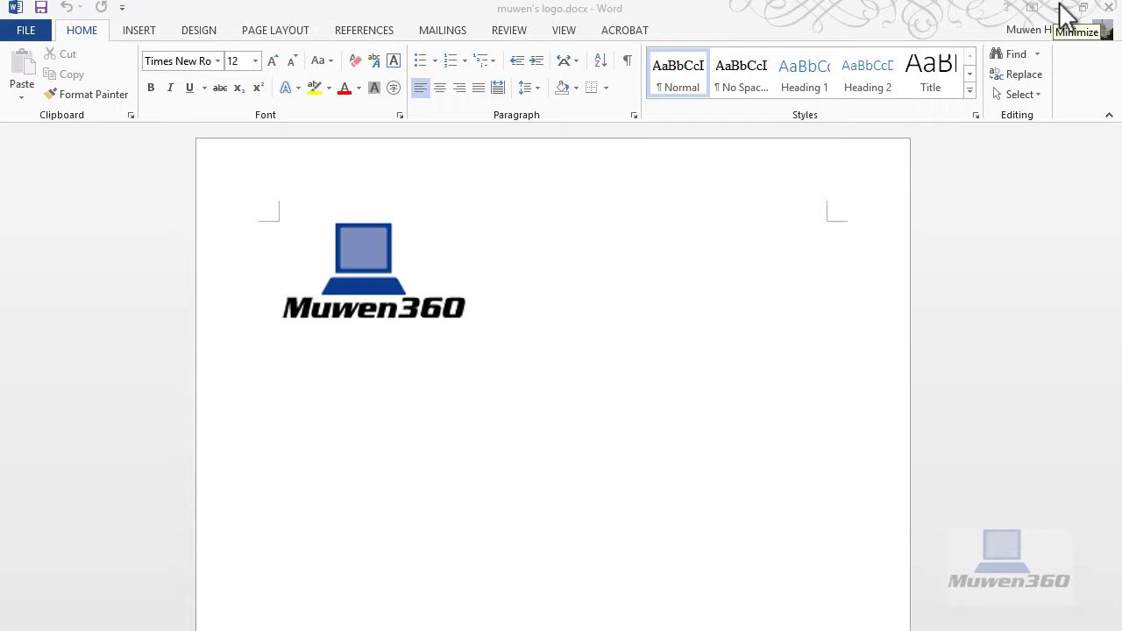
Minimize Word, switch to Chrome and go to skydrive.com
left_click(1063, 20)
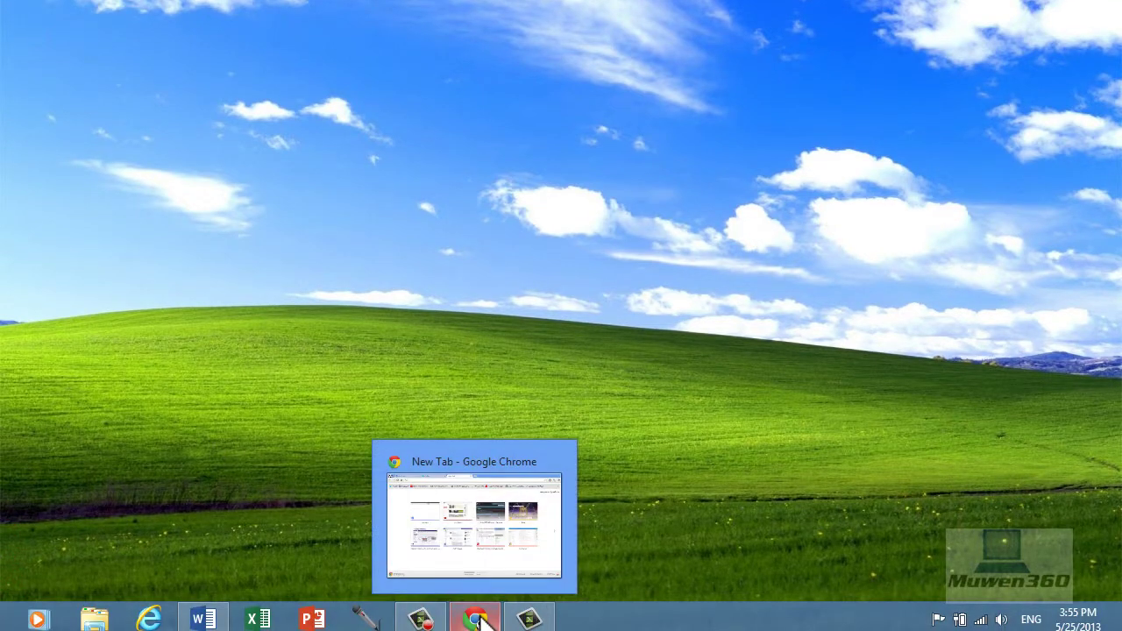
key("alt+Tab")
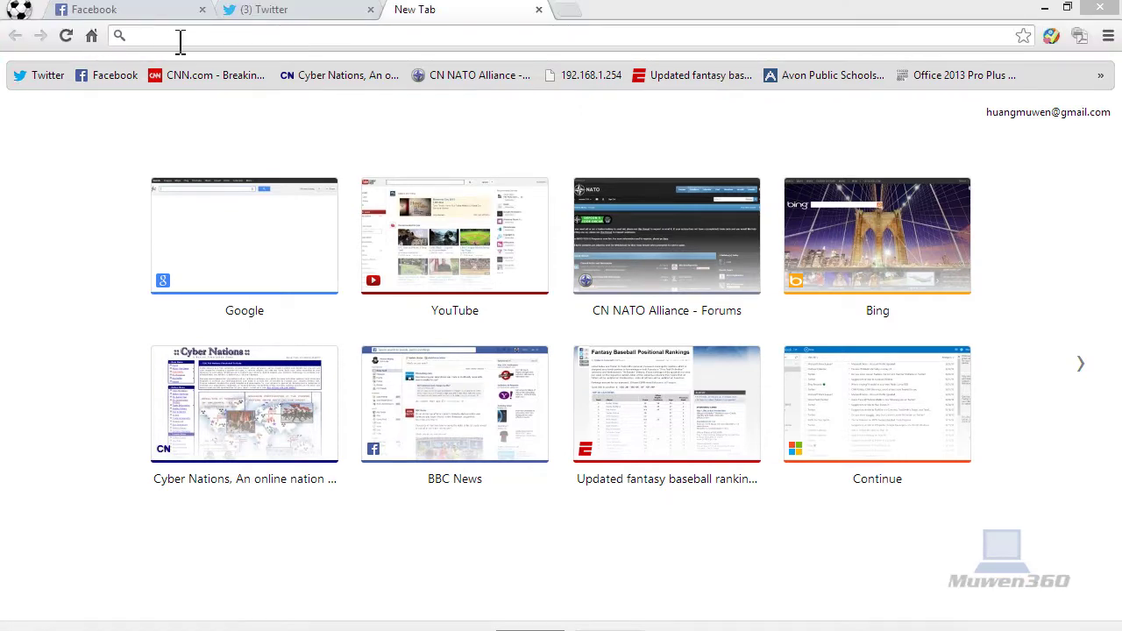
left_click(180, 39)
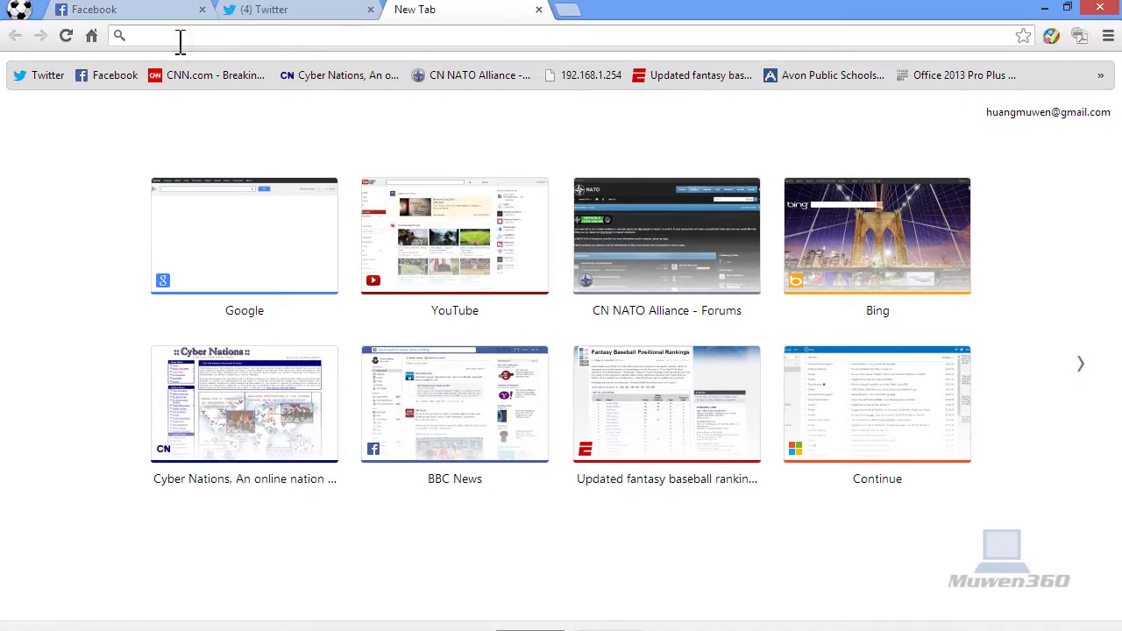
type("skydrive.com")
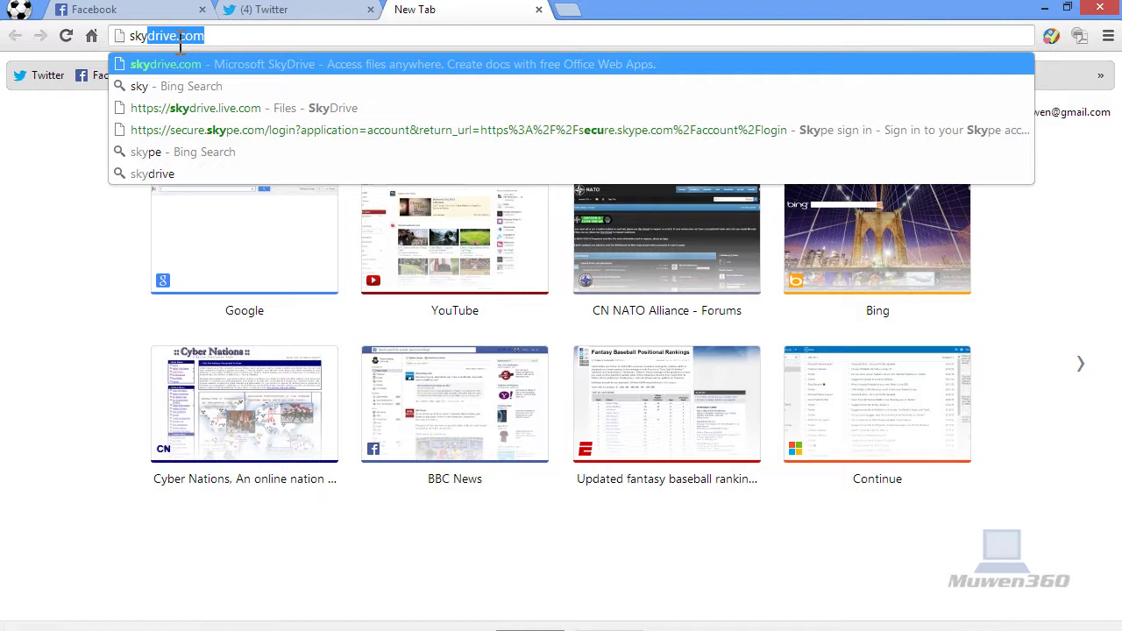
key("Return")
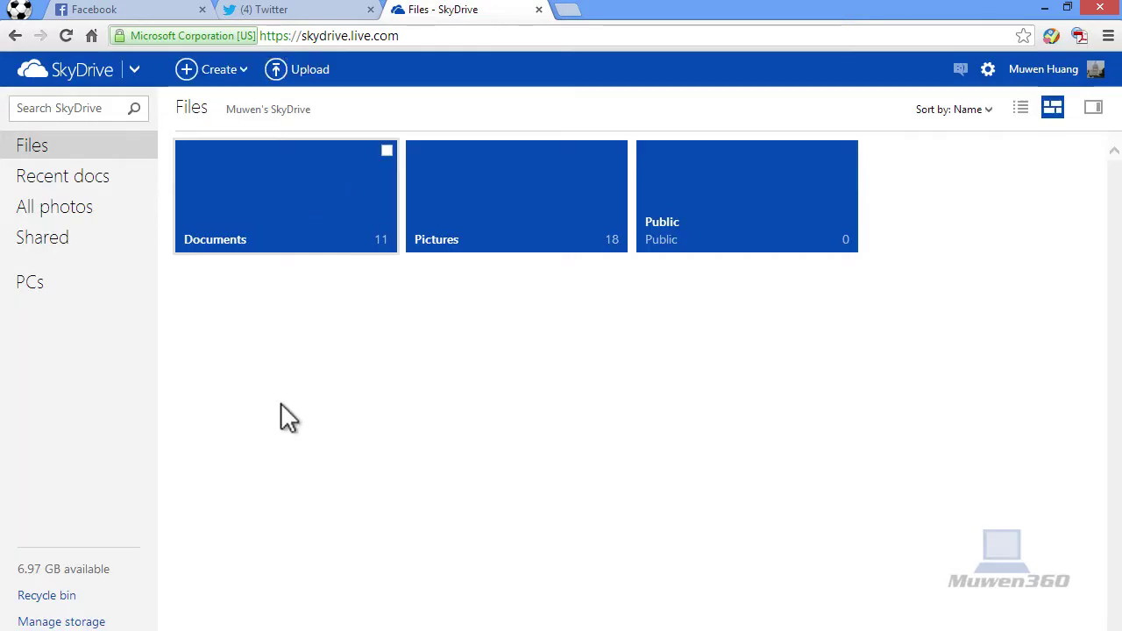
Open the Documents folder on SkyDrive and view the saved logo document
left_click(246, 243)
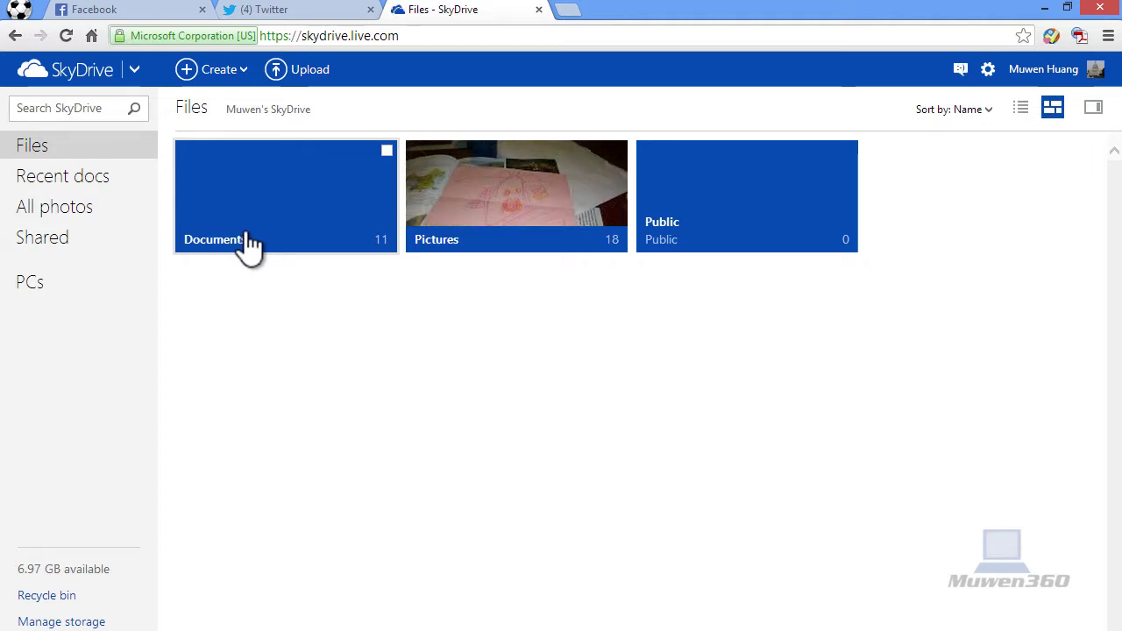
left_click(248, 243)
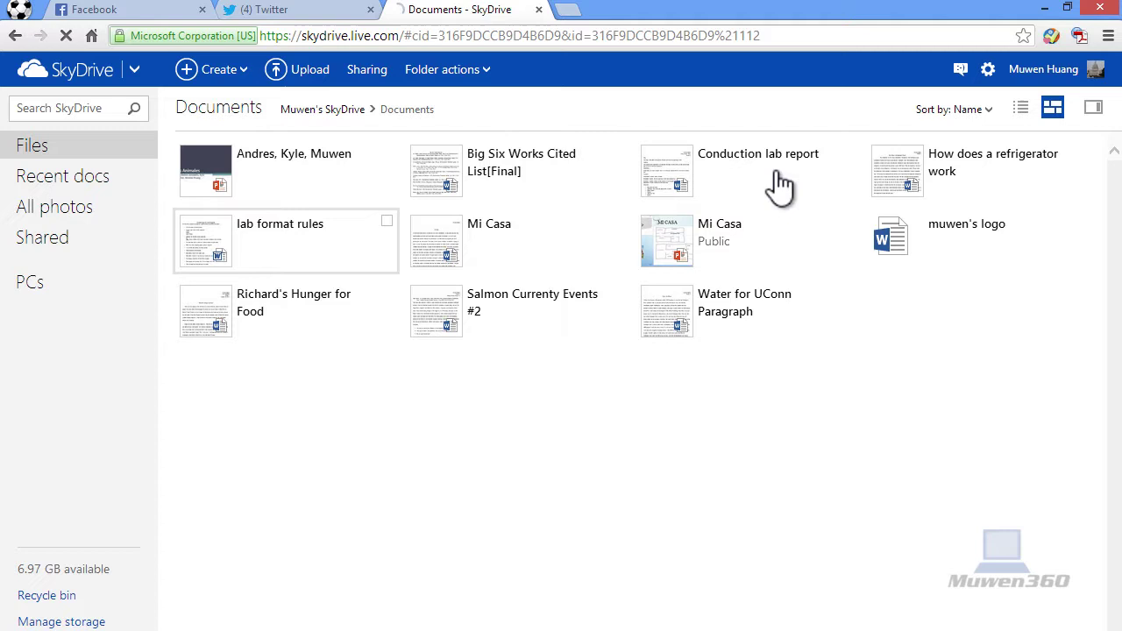
left_click(951, 255)
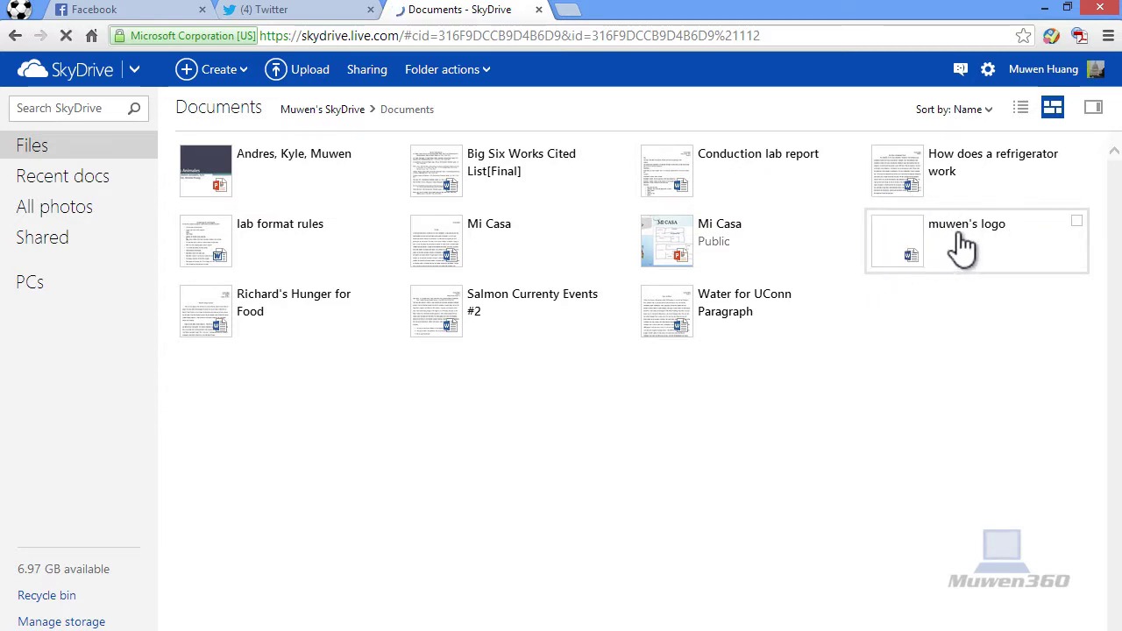
left_click(912, 249)
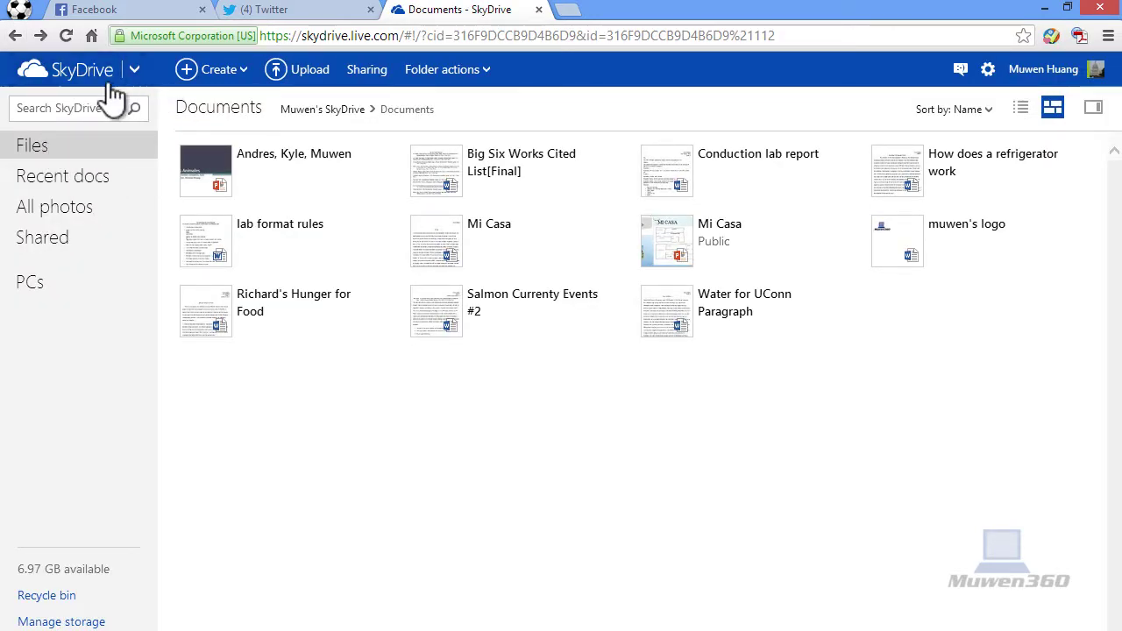
Return to the main Files page and upload sweet-black-acoustic-guitar.jpg from the Pictures library, then dismiss the upload notice
left_click(104, 85)
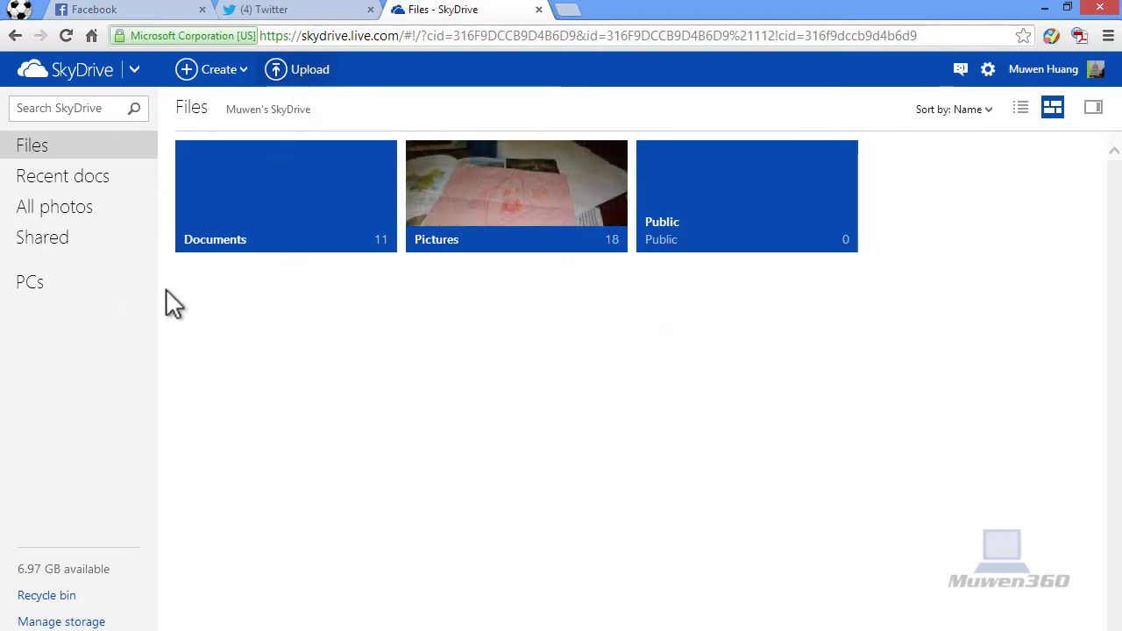
left_click(319, 66)
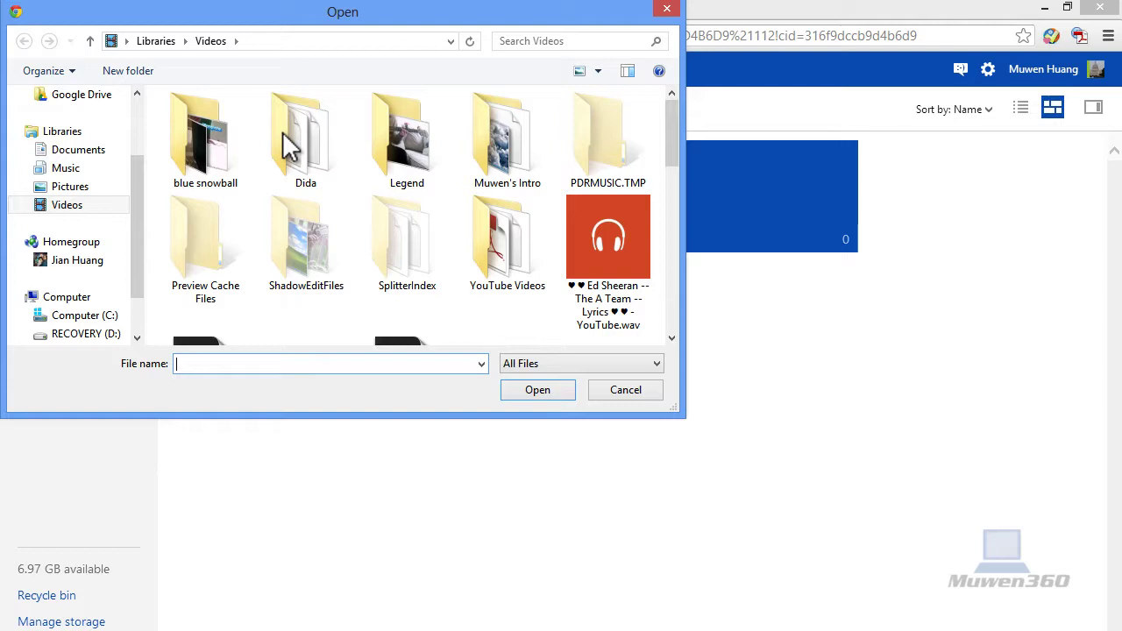
left_click_drag(335, 17, 376, 8)
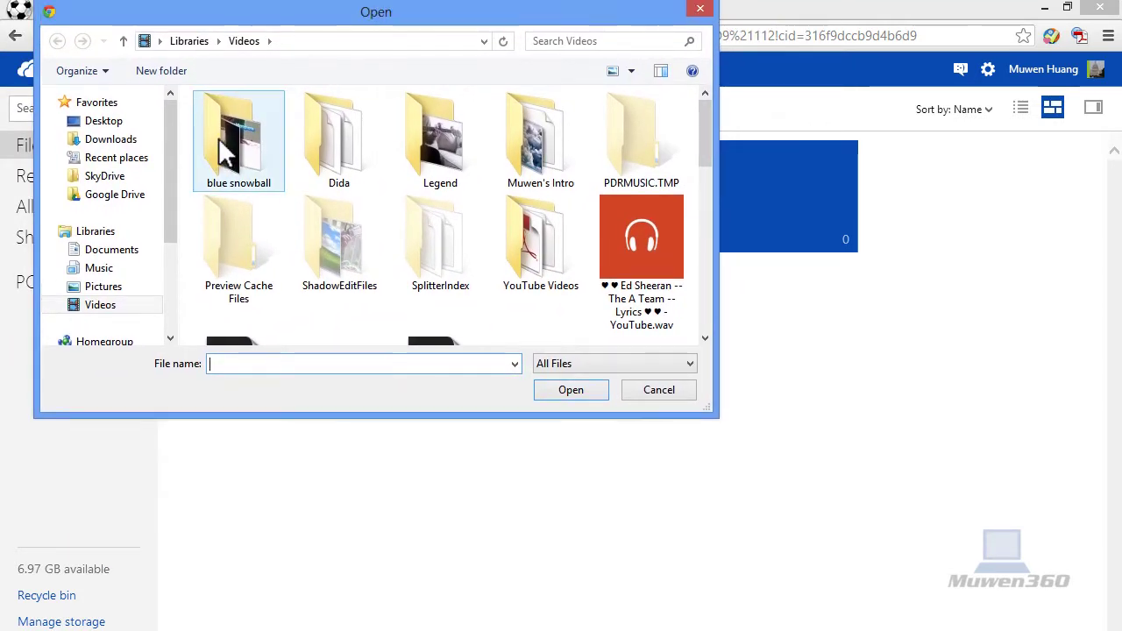
left_click(169, 156)
left_click_drag(173, 176, 173, 192)
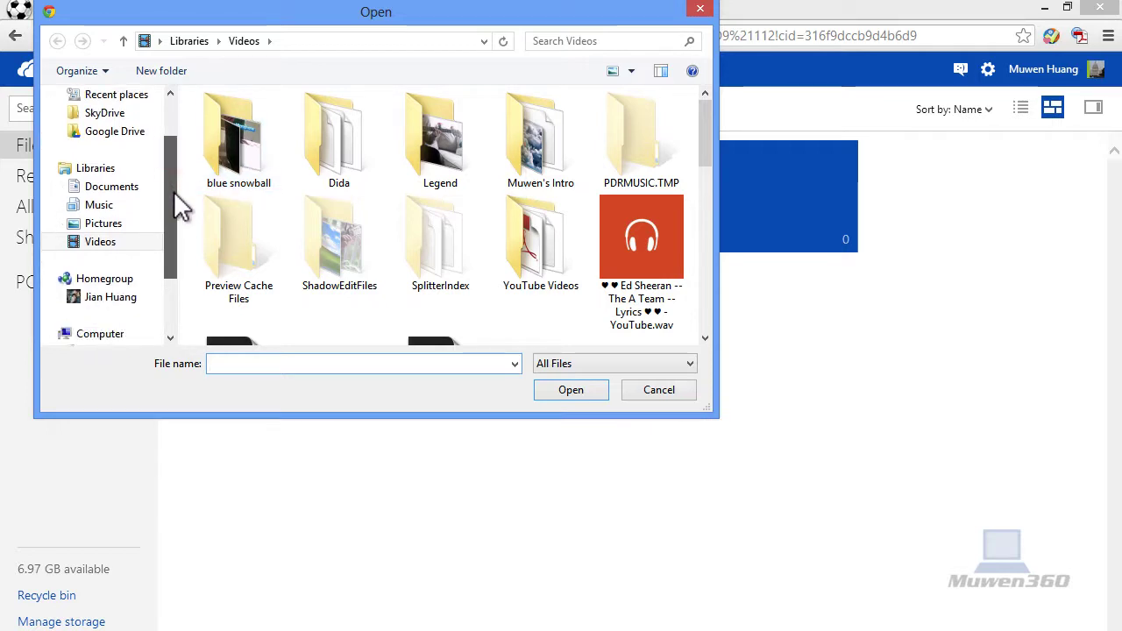
left_click(102, 225)
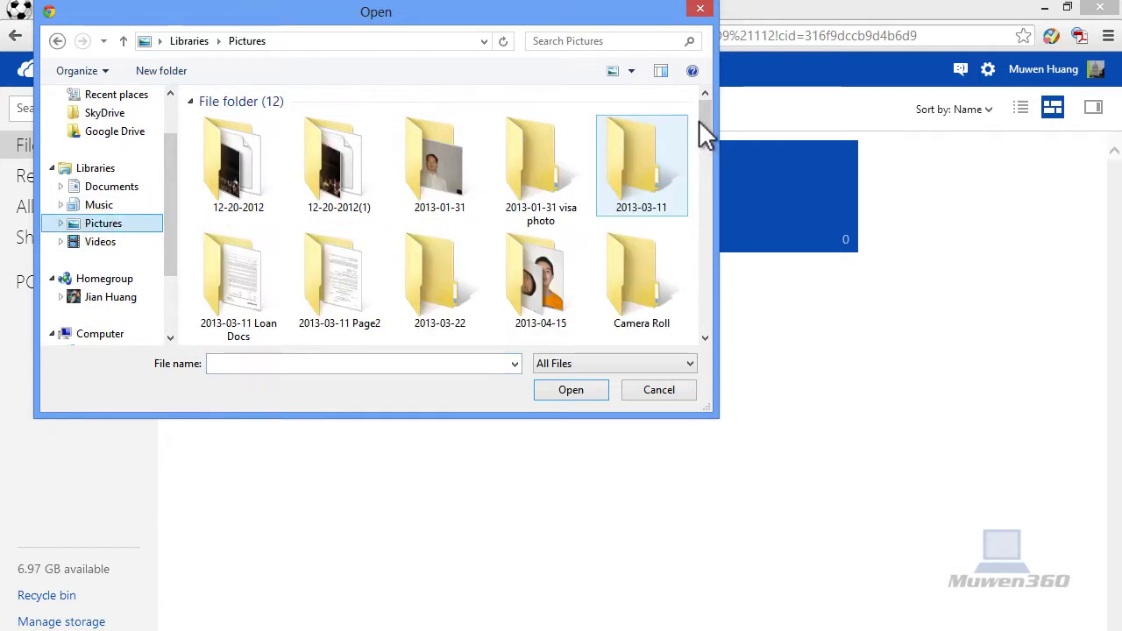
left_click_drag(706, 153, 692, 283)
scroll(680, 244, "up", 1)
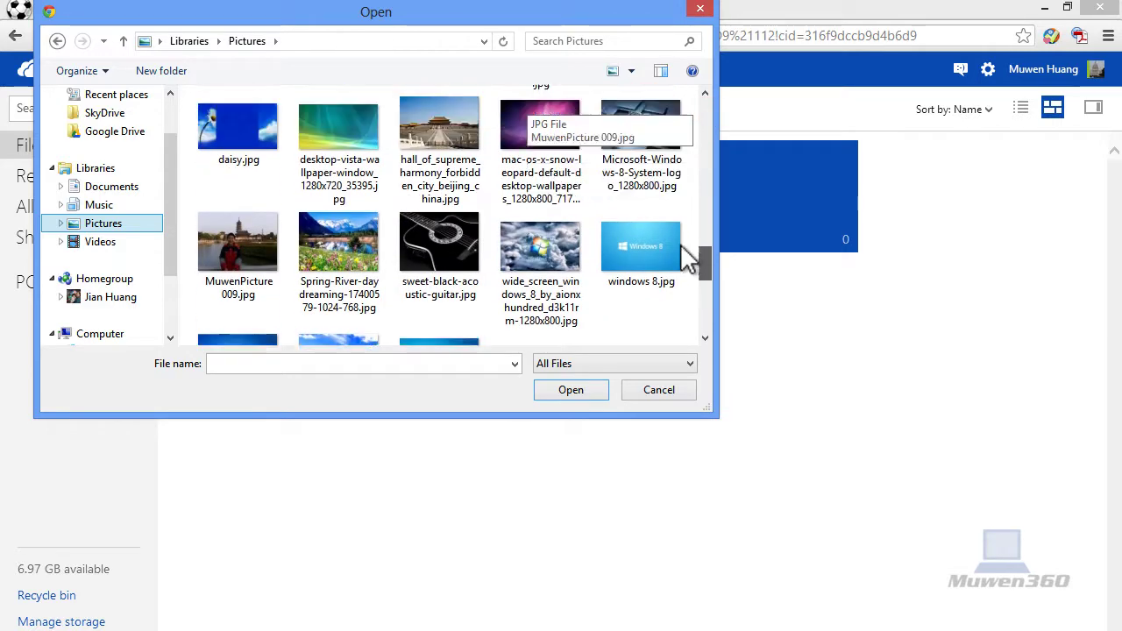
scroll(681, 254, "up", 1)
scroll(681, 254, "down", 1)
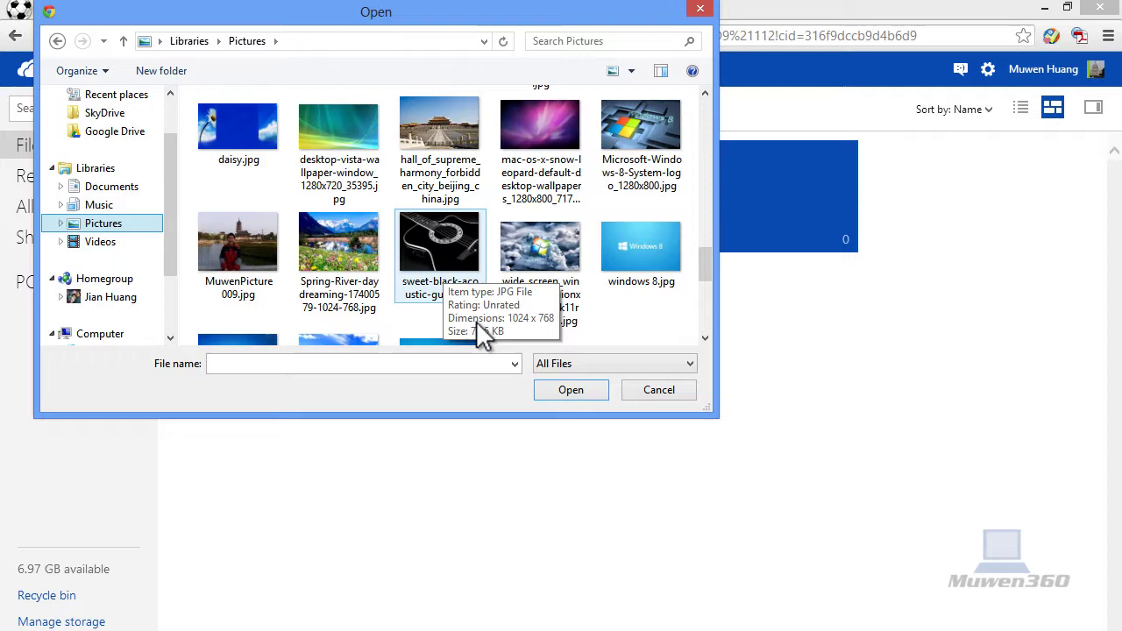
double_click(441, 252)
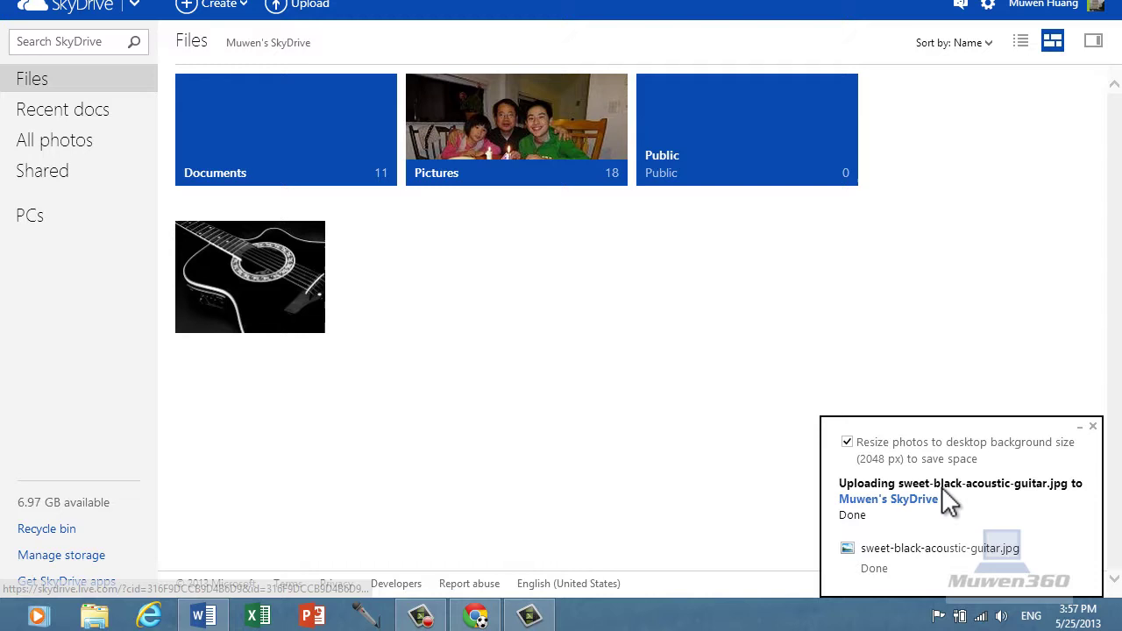
left_click(1091, 428)
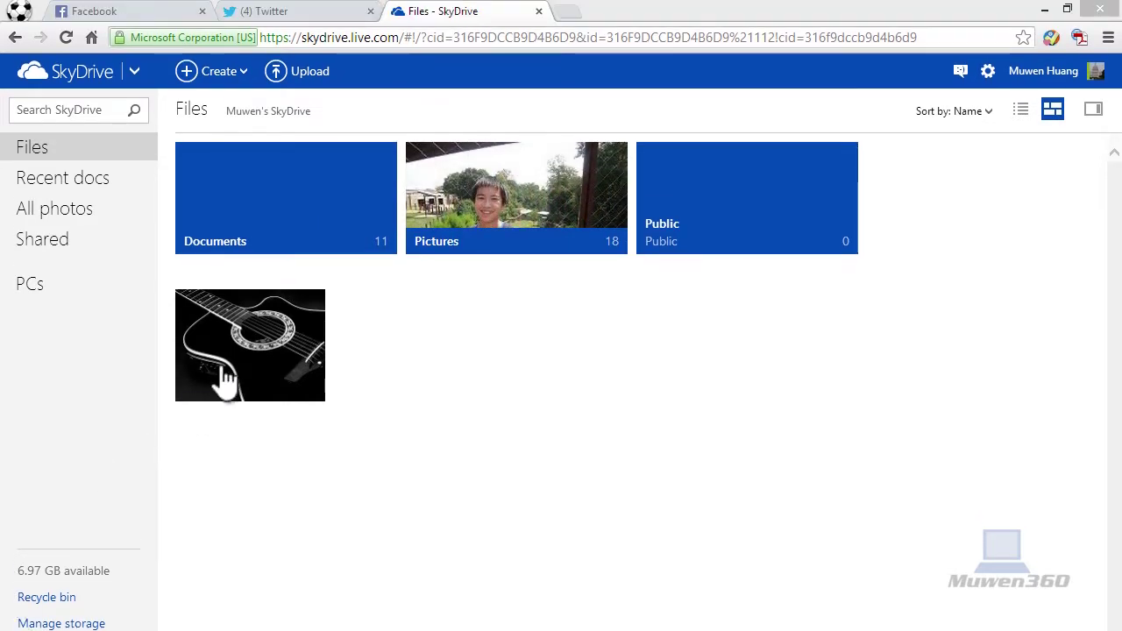
Move the sweet-black-acoustic-guitar picture into the Documents folder
left_click(651, 344)
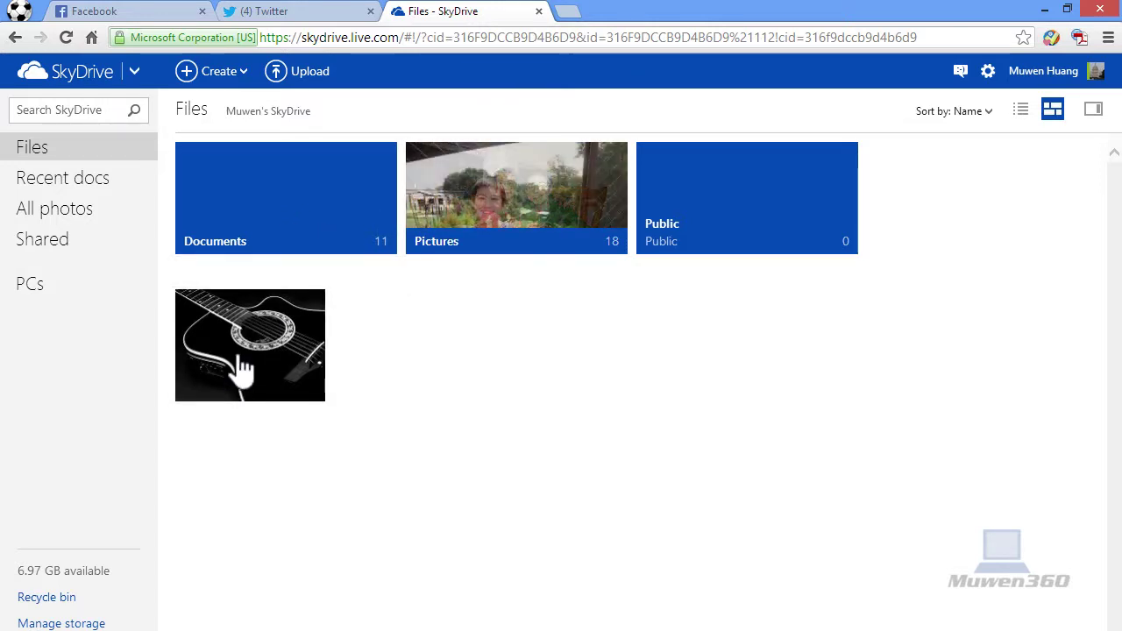
left_click_drag(243, 371, 295, 351)
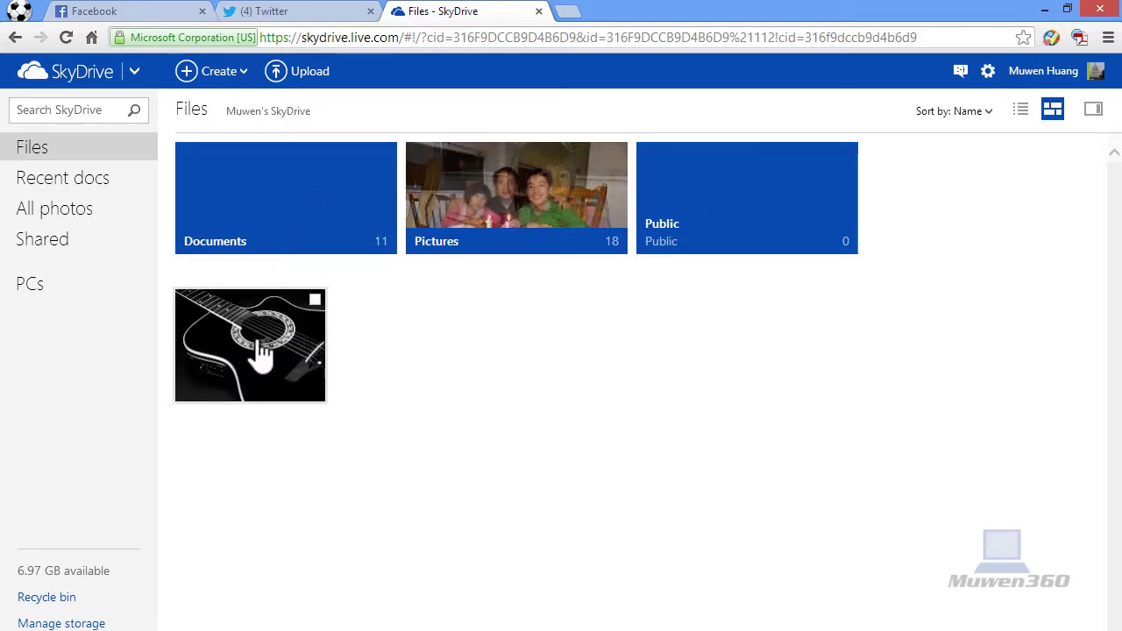
left_click(301, 366)
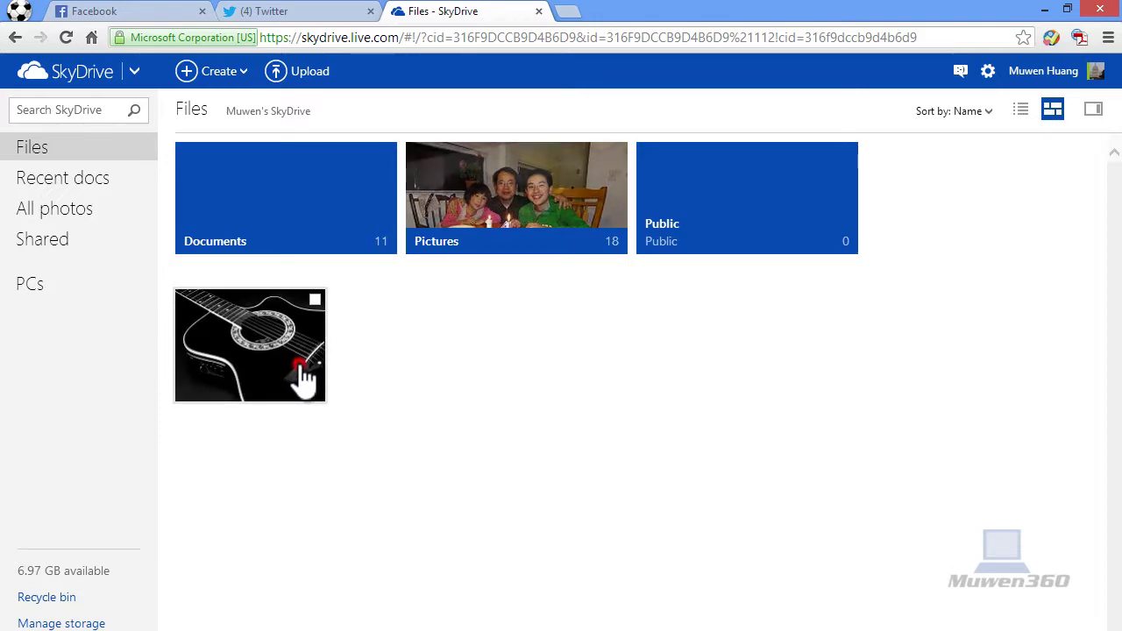
left_click_drag(301, 369, 303, 205)
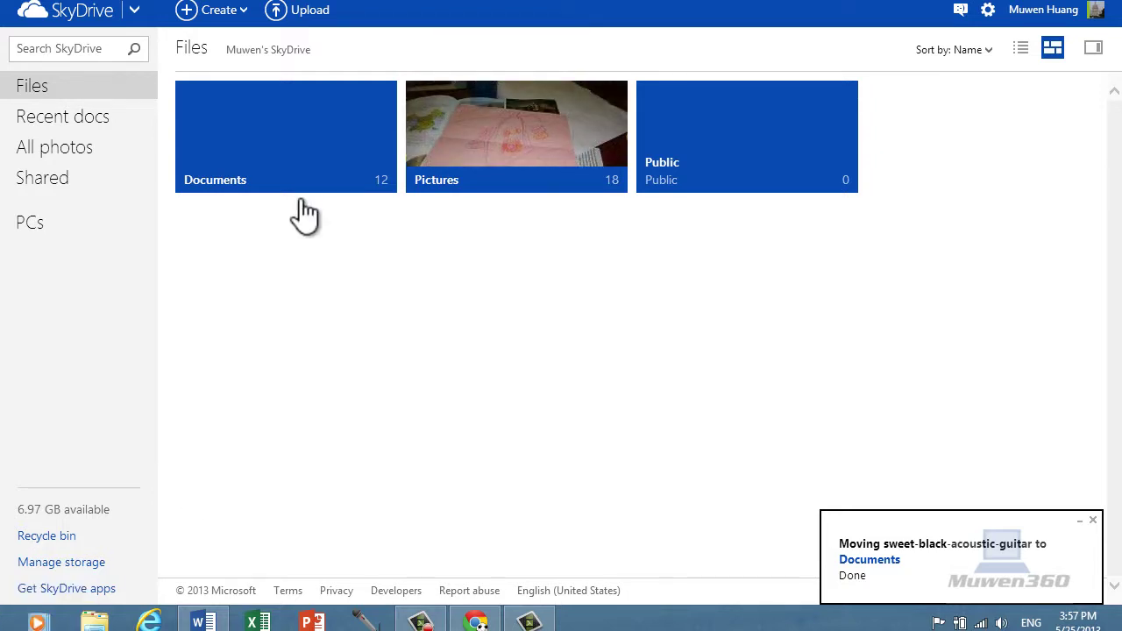
Create a folder on the SkyDrive Files page, keeping the default name New folder
mouse_move(7, 626)
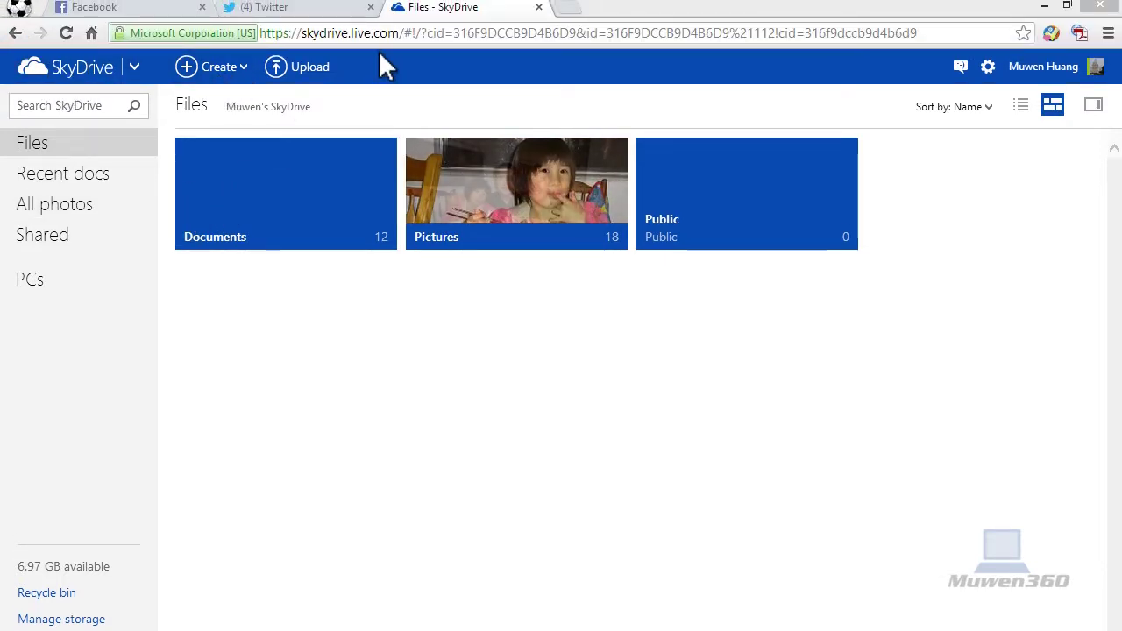
left_click(216, 72)
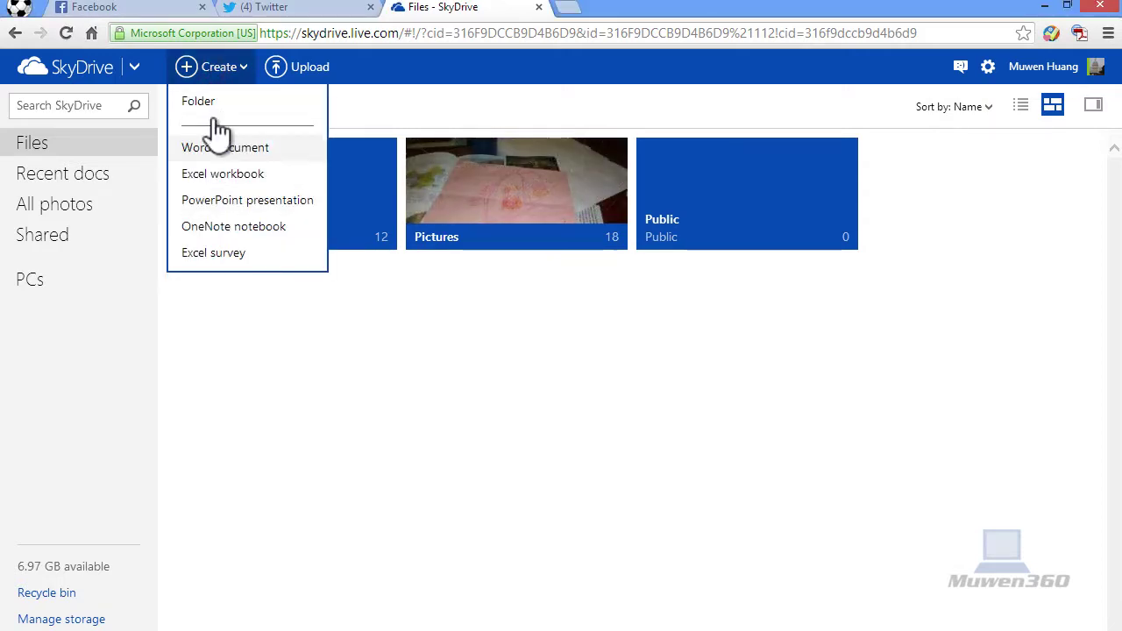
left_click(211, 103)
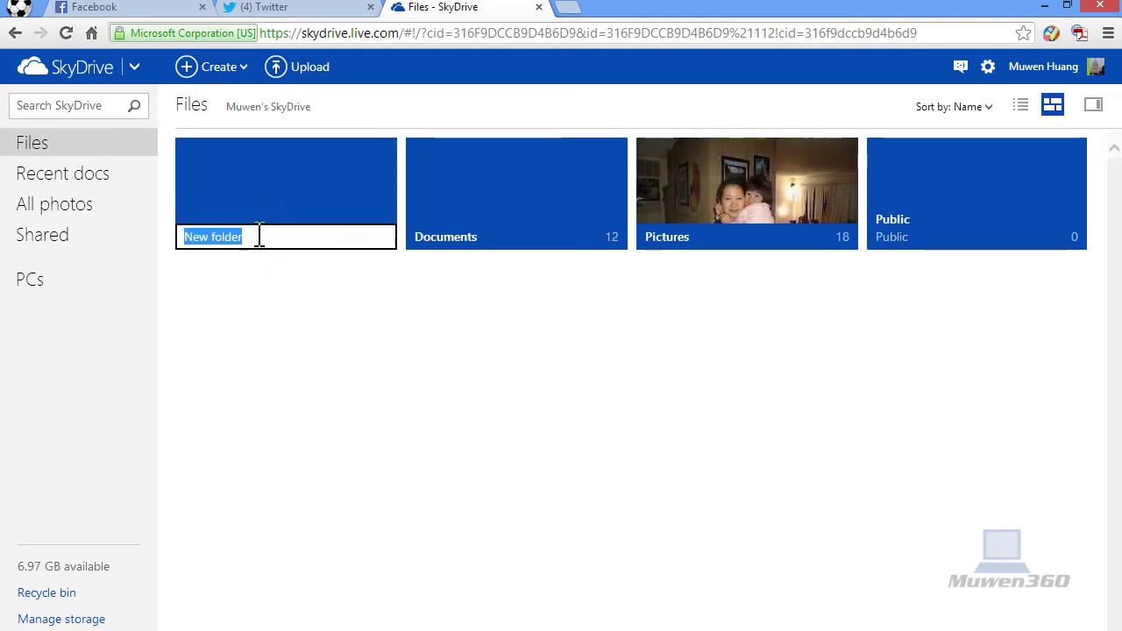
left_click(277, 309)
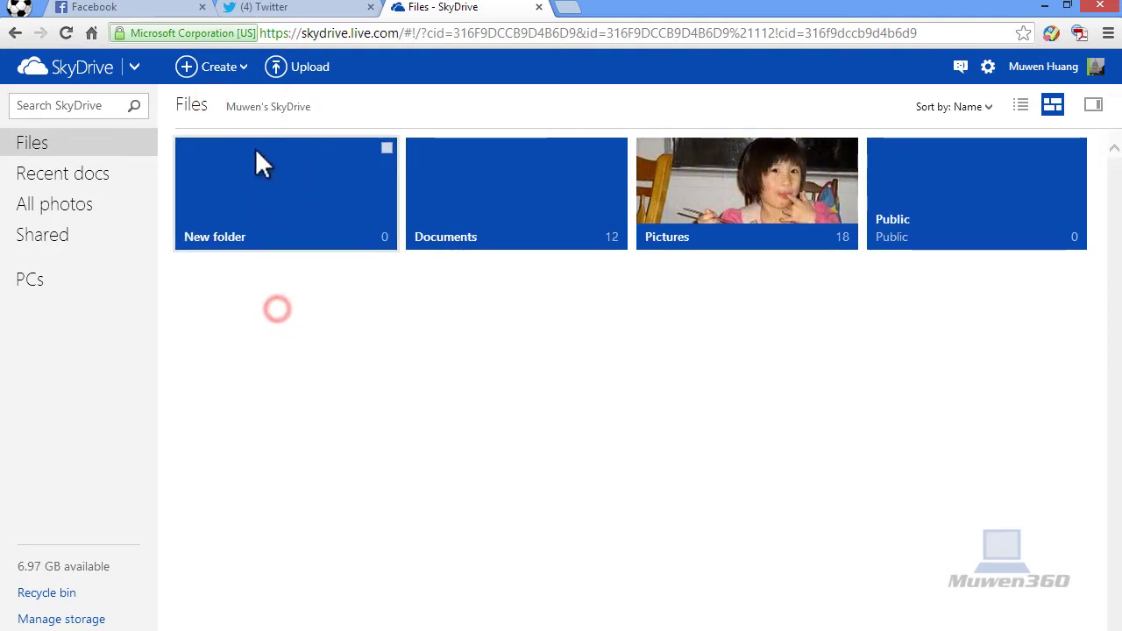
Examine which document types can be created online in SkyDrive, and close the list without choosing one
left_click(213, 68)
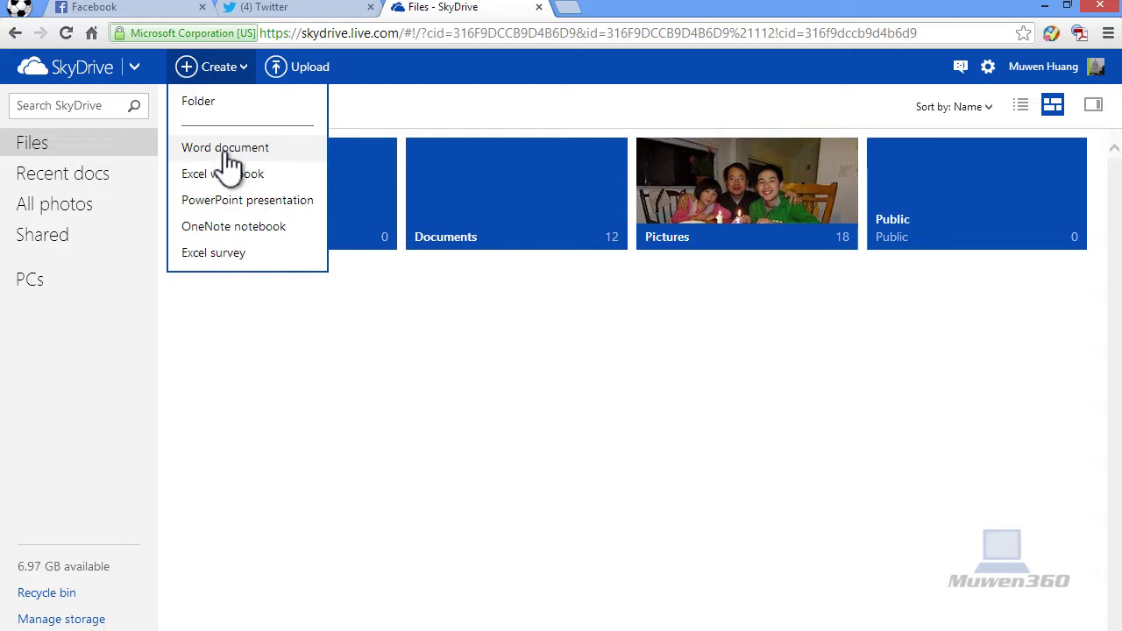
left_click(306, 358)
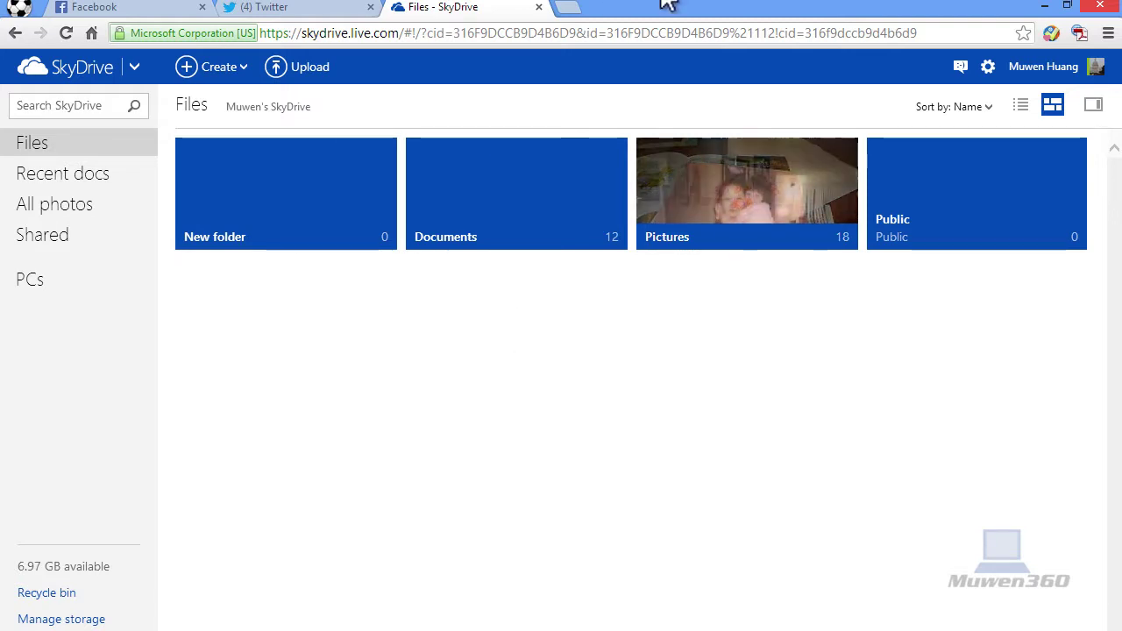
Minimize Chrome, switch to Word and open the SkyDrive sign-in for adding a place to save the logo document
left_click(1048, 6)
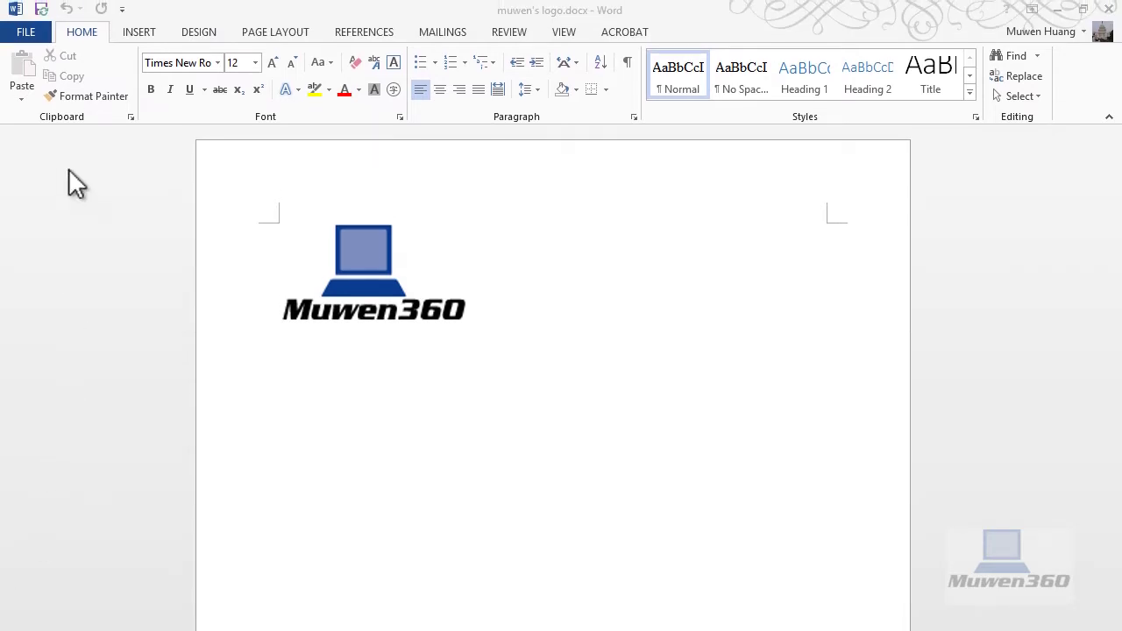
left_click(32, 35)
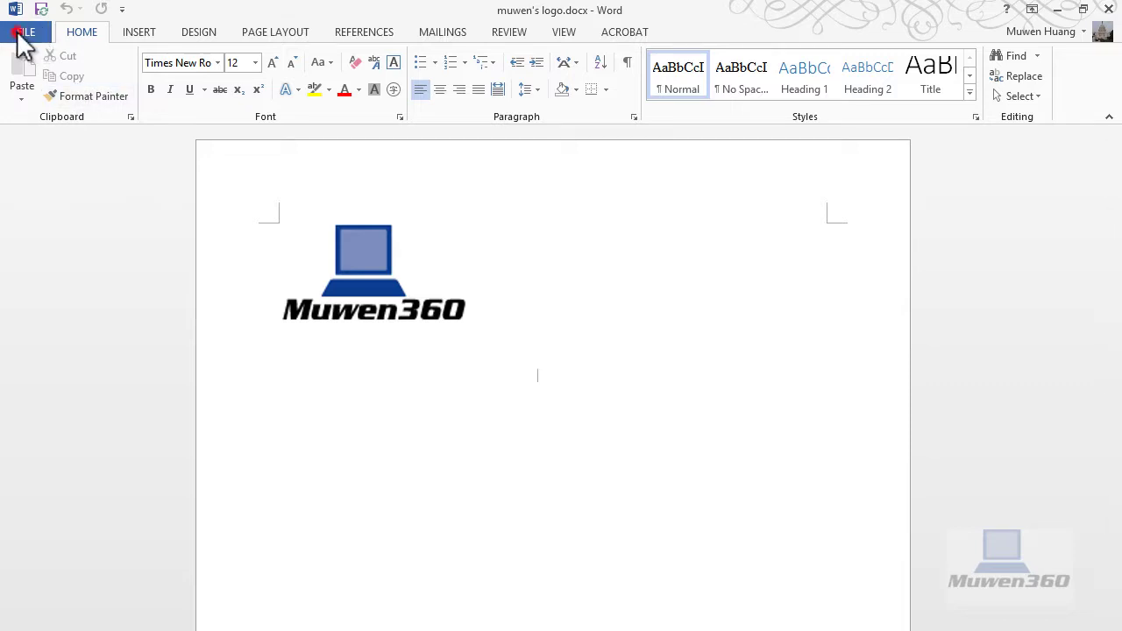
left_click(20, 35)
left_click(41, 30)
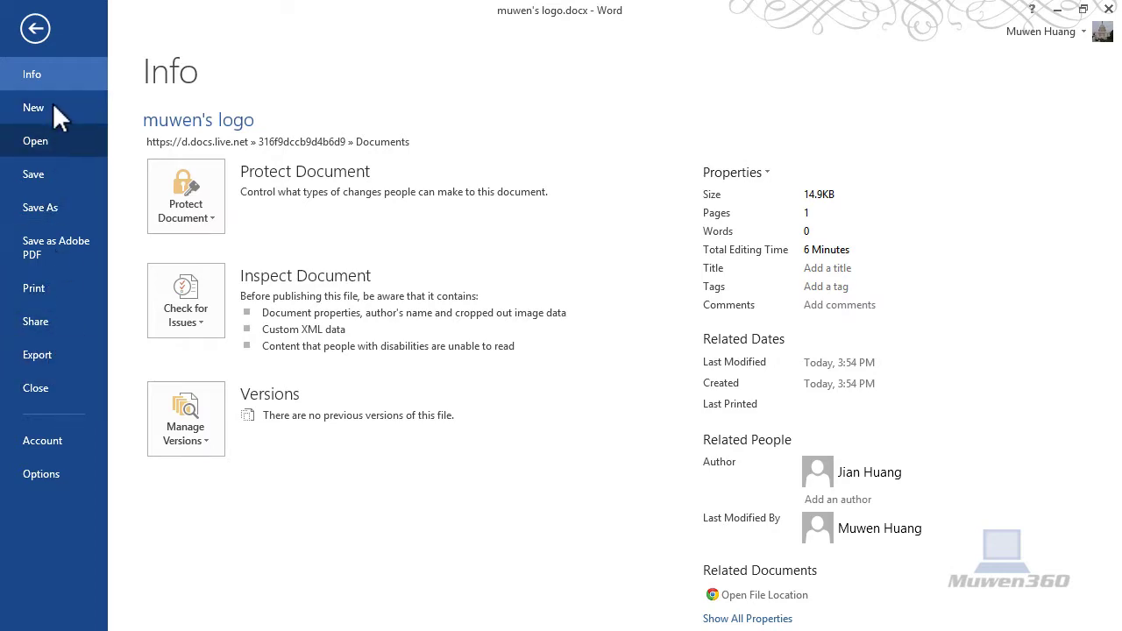
left_click(48, 208)
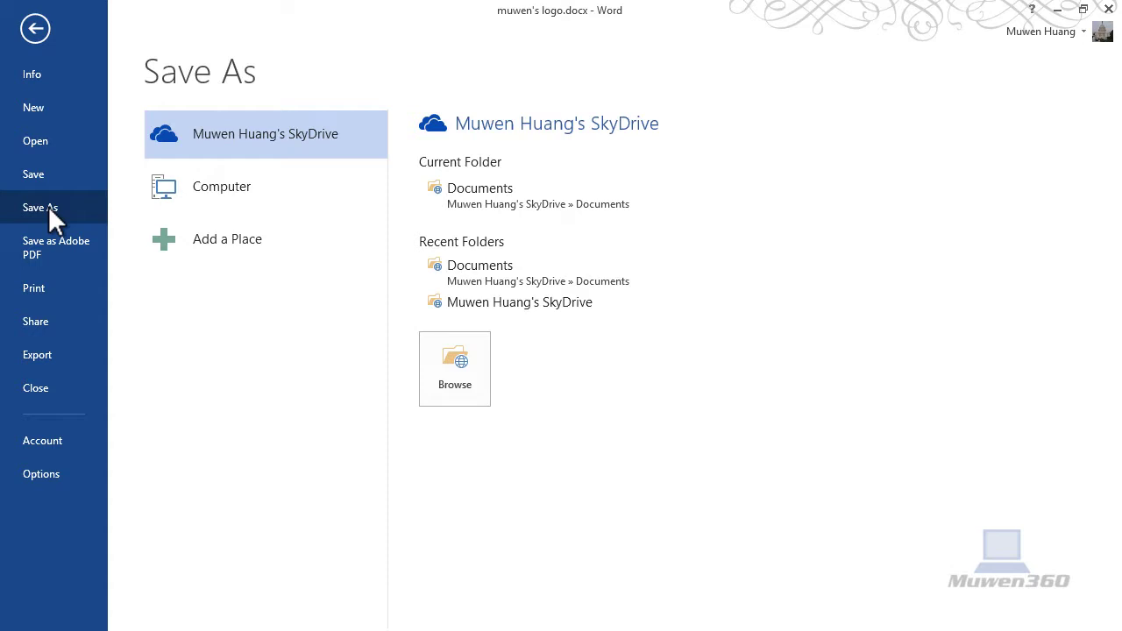
left_click(223, 252)
left_click(478, 202)
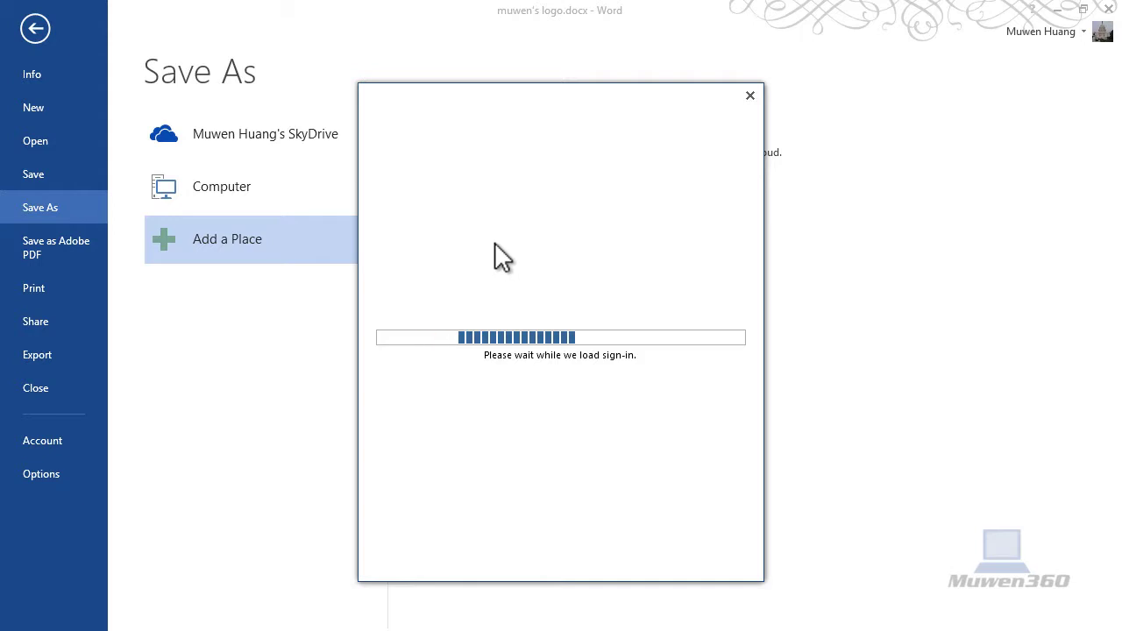
Dismiss the sign-in without adding an account, return to the logo document and minimize Word
left_click(569, 264)
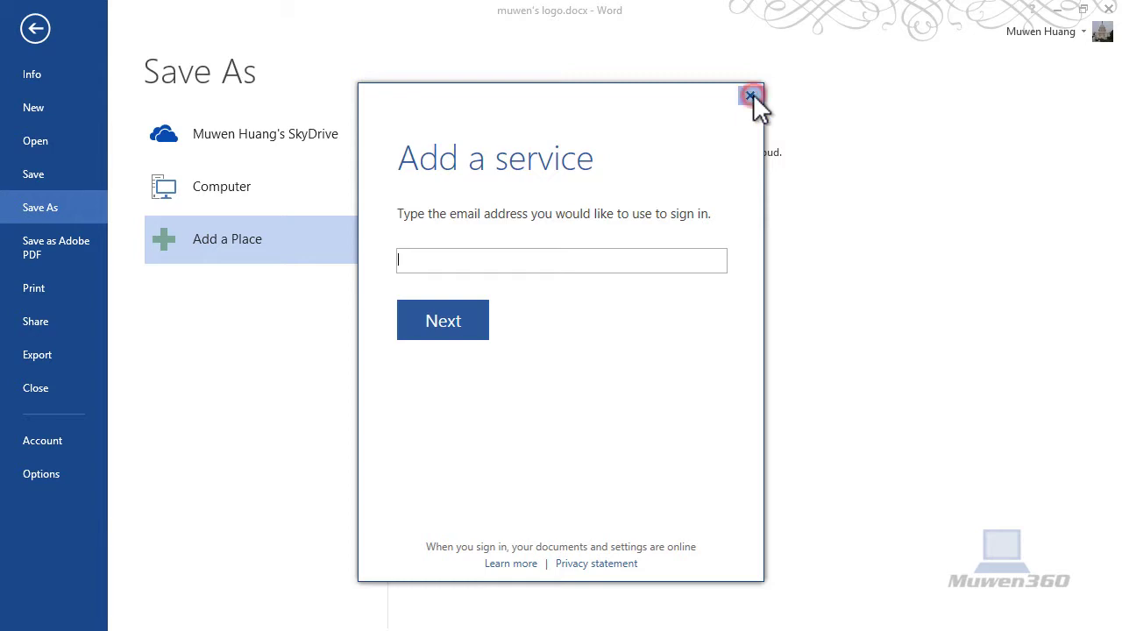
left_click(751, 95)
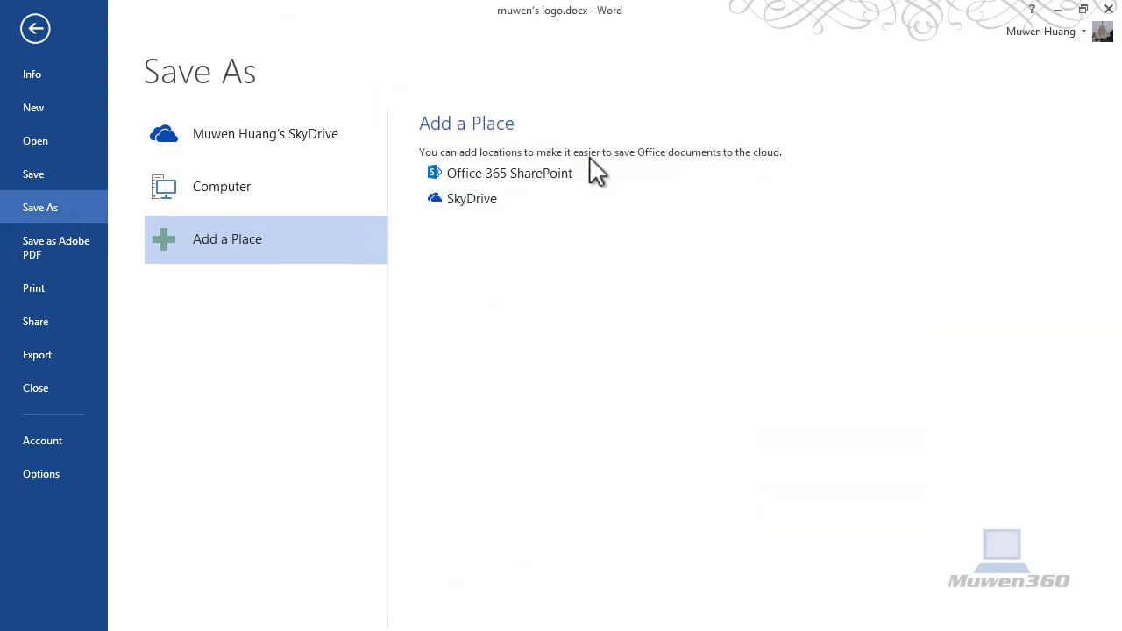
left_click(35, 37)
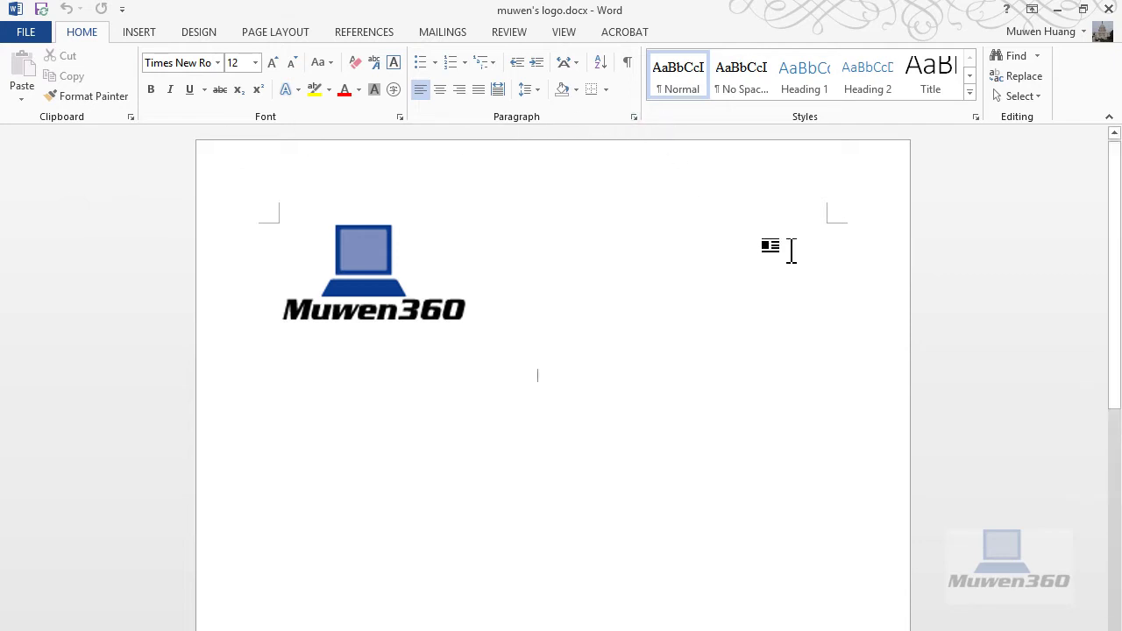
left_click(1058, 10)
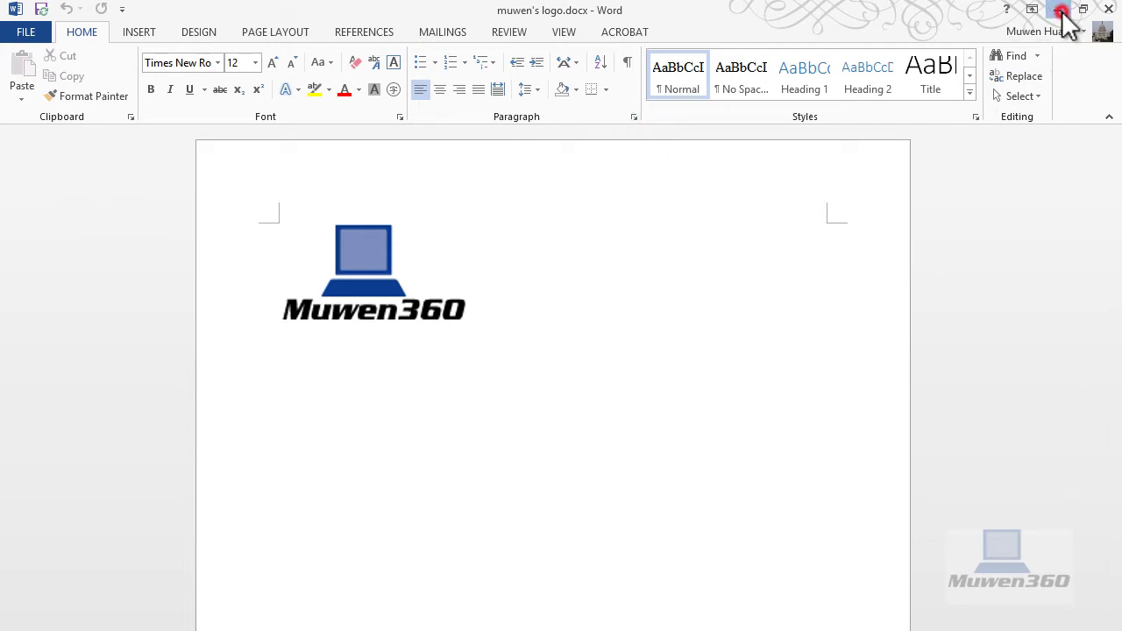